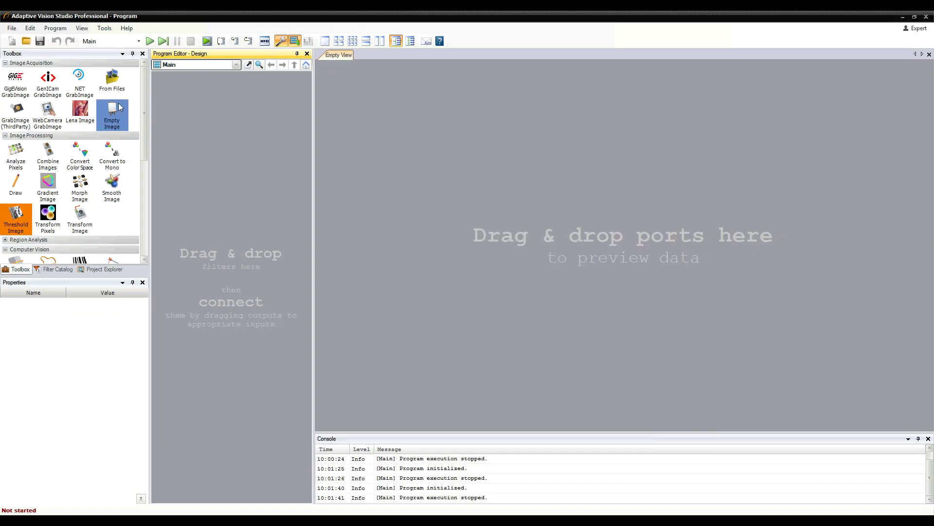
Step: Add LenaImage and a ThresholdToRegion: Intensity block, linking outRgbImage to its inImage
left_click_drag(82, 111, 250, 124)
left_click_drag(15, 216, 217, 162)
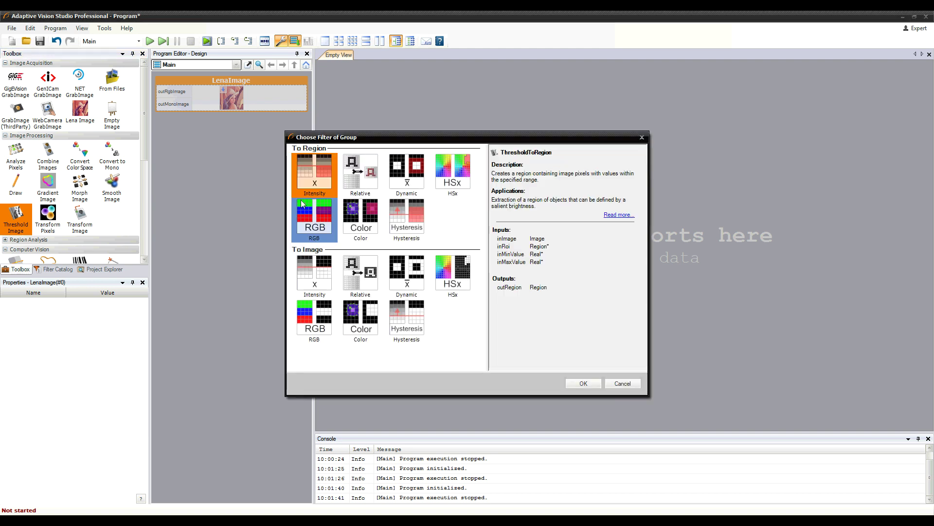
left_click(597, 383)
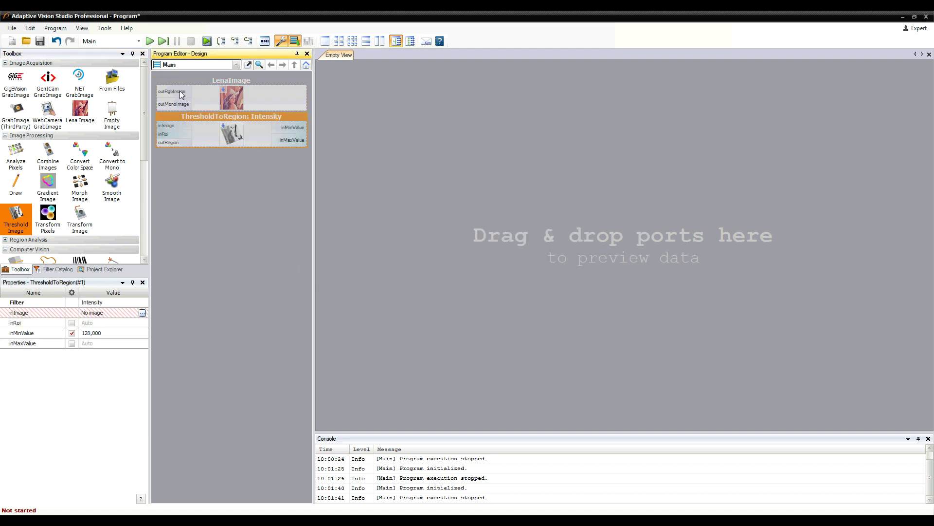
left_click_drag(183, 95, 177, 128)
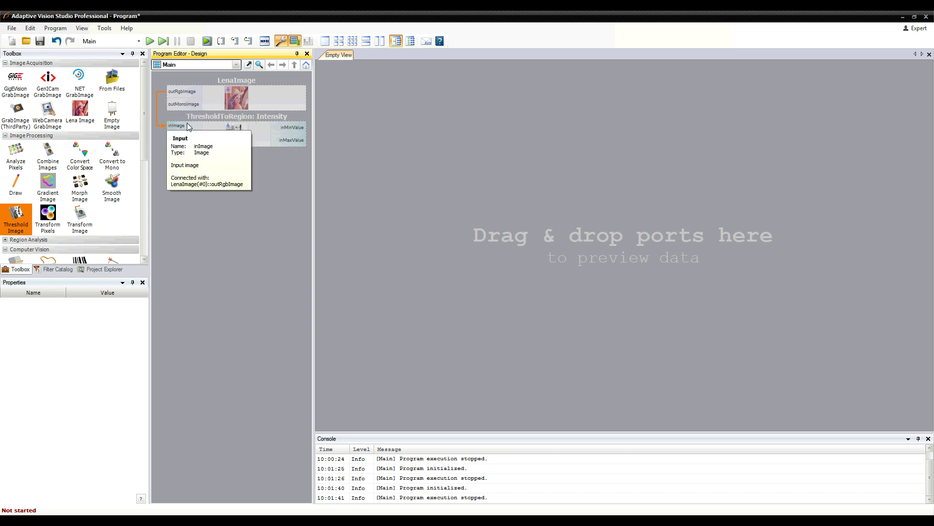
Step: Scroll the Toolbox and drop Combine Images into the Program Editor to list its variants
scroll(145, 146, "down", 1)
scroll(145, 147, "down", 1)
left_click_drag(48, 124, 209, 171)
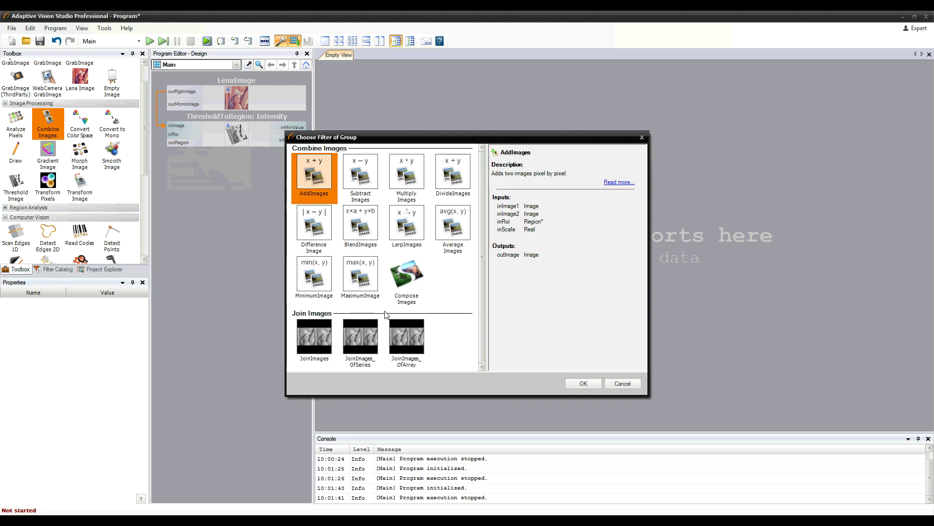
Step: Add JoinImages fed by LenaImage and outRegion via region-to-image conversion, then use a 2x2 preview layout
left_click(321, 338)
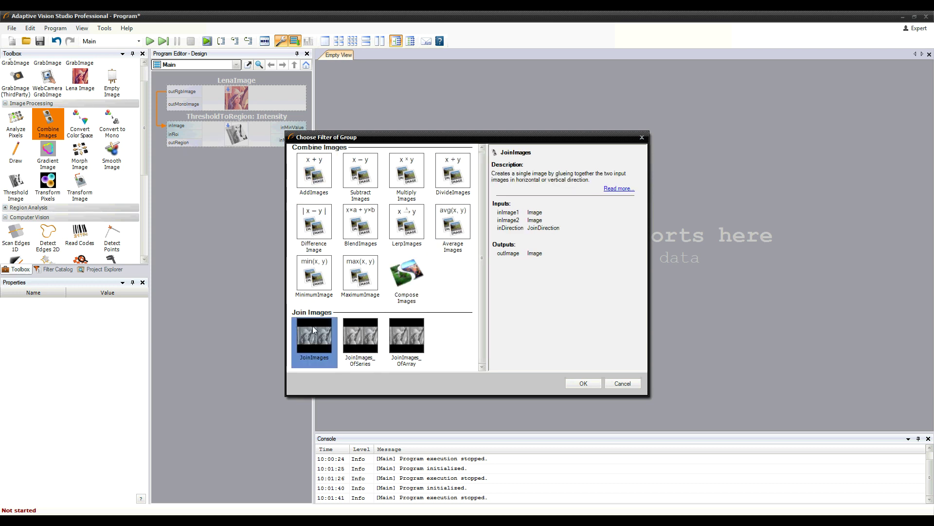
left_click(583, 383)
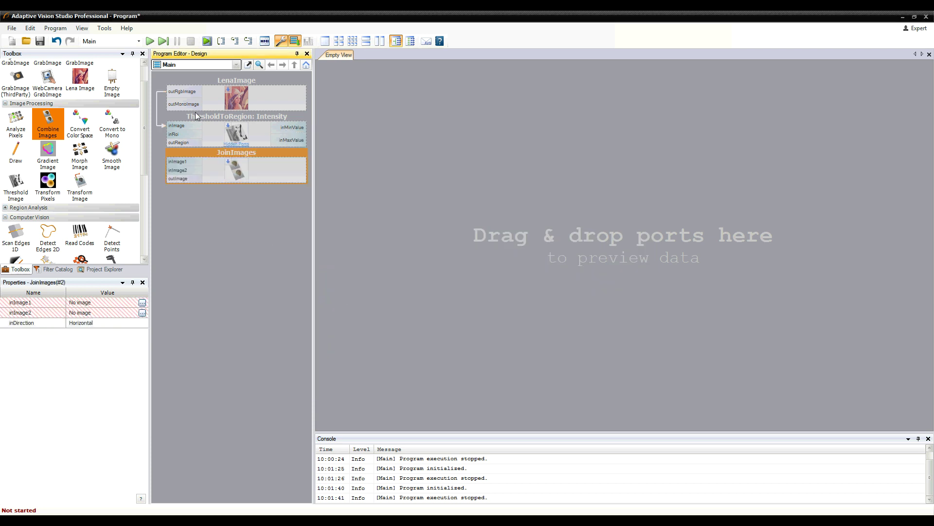
left_click_drag(186, 103, 189, 172)
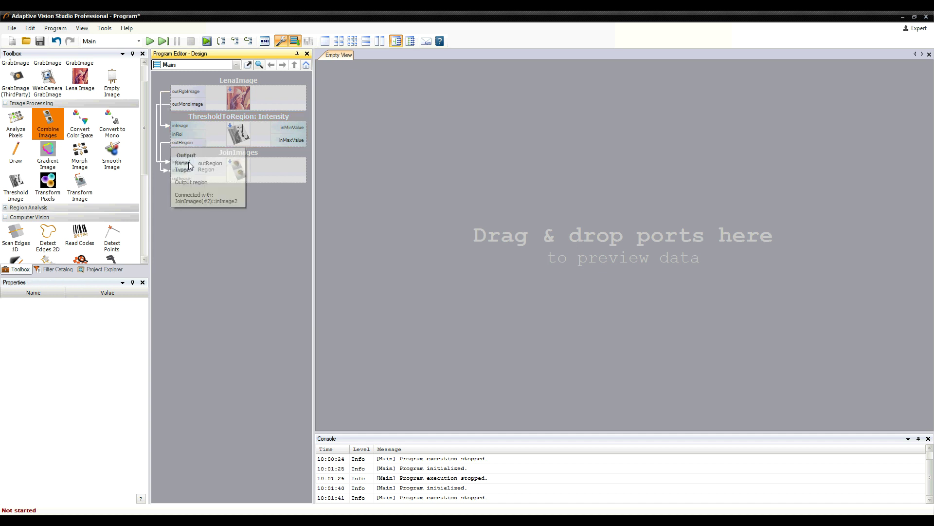
mouse_move(187, 172)
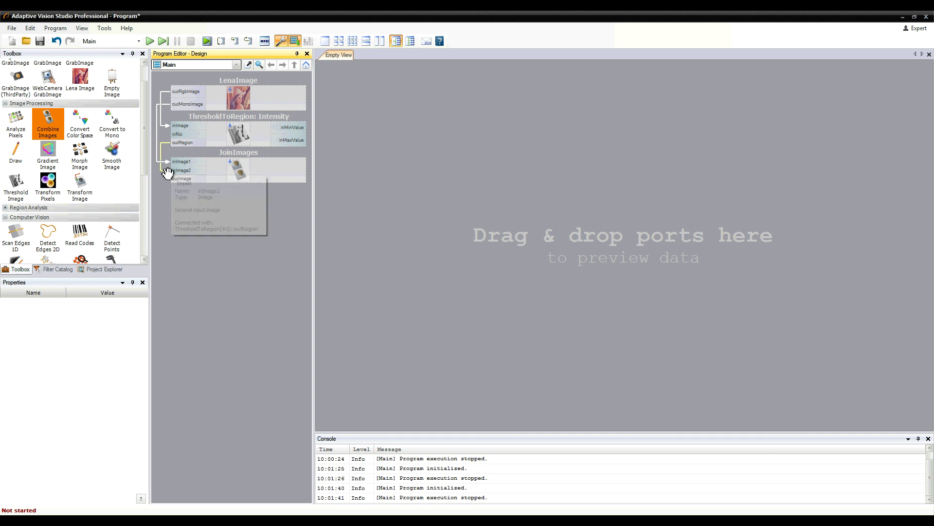
left_click(167, 173)
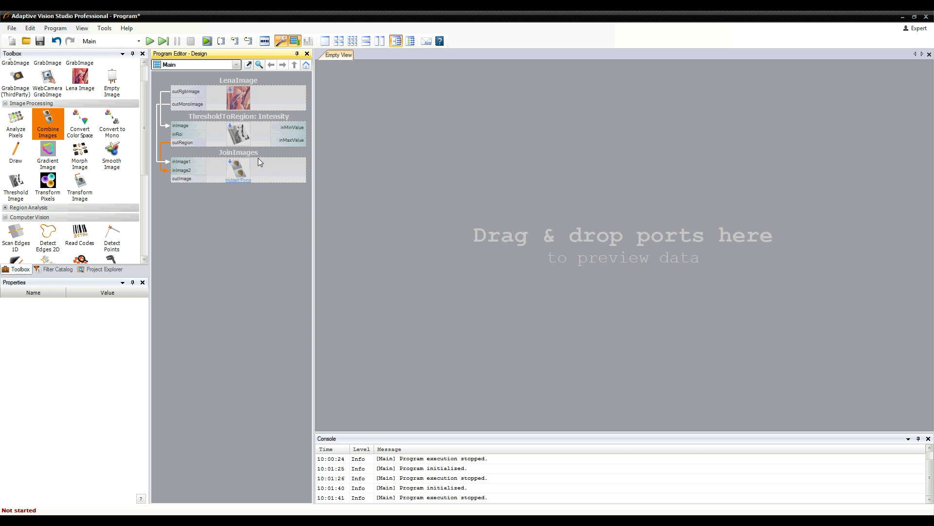
left_click(343, 43)
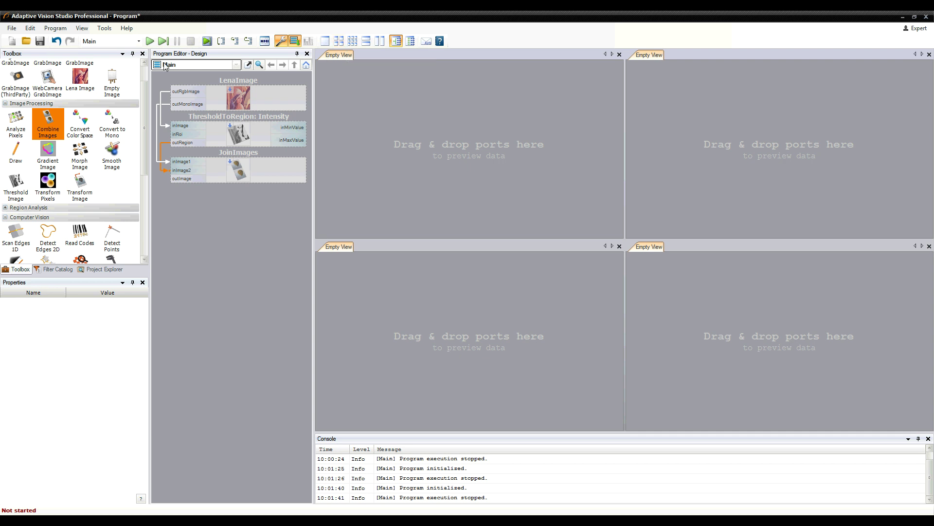
Step: Run the program and preview the Lena grayscale image, thresholded region and joined 1024x512 image
left_click(150, 44)
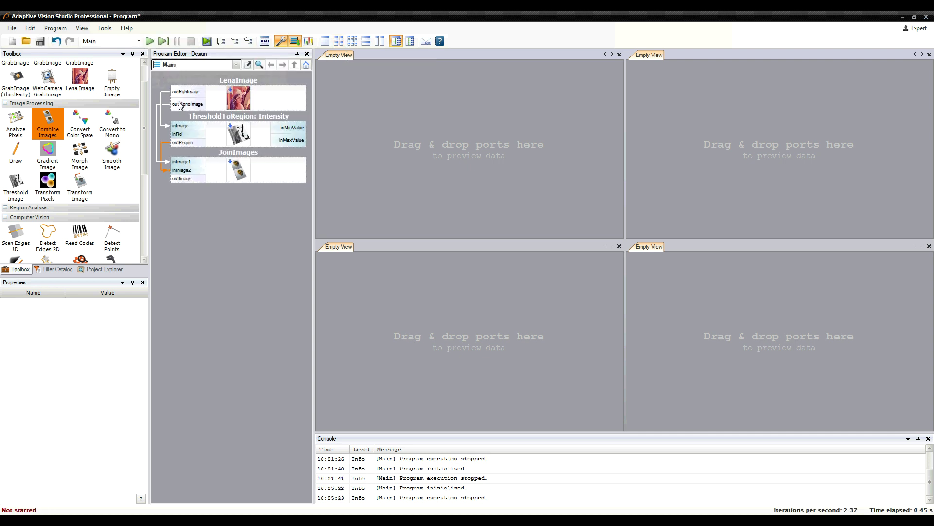
left_click_drag(188, 104, 463, 124)
left_click_drag(184, 142, 701, 132)
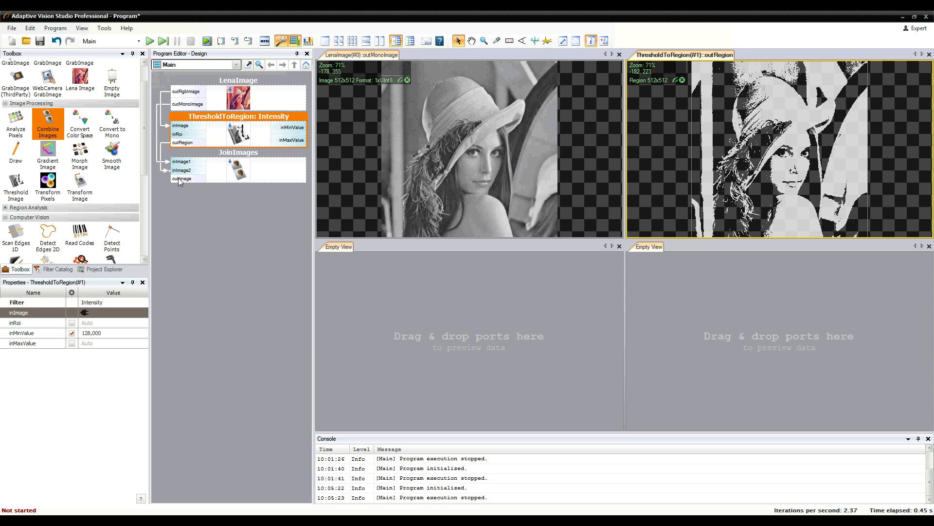
left_click_drag(178, 178, 407, 270)
left_click_drag(460, 297, 488, 308)
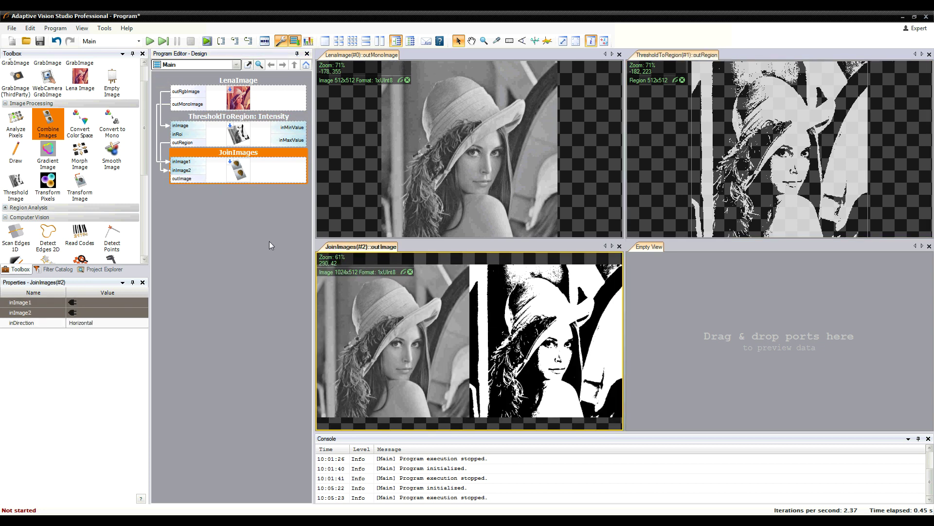
Step: Delete the JoinImages and ThresholdToRegion blocks
left_click(265, 229)
left_click_drag(261, 198, 254, 136)
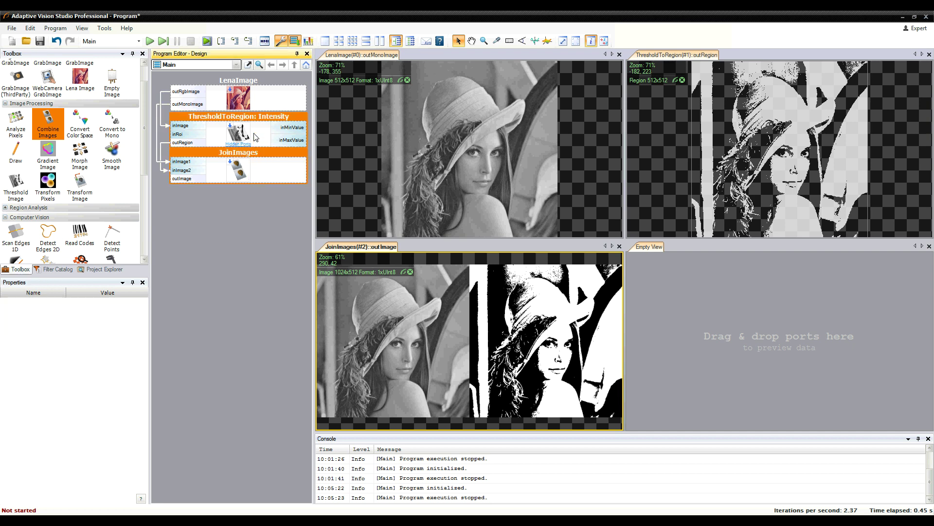
key("Delete")
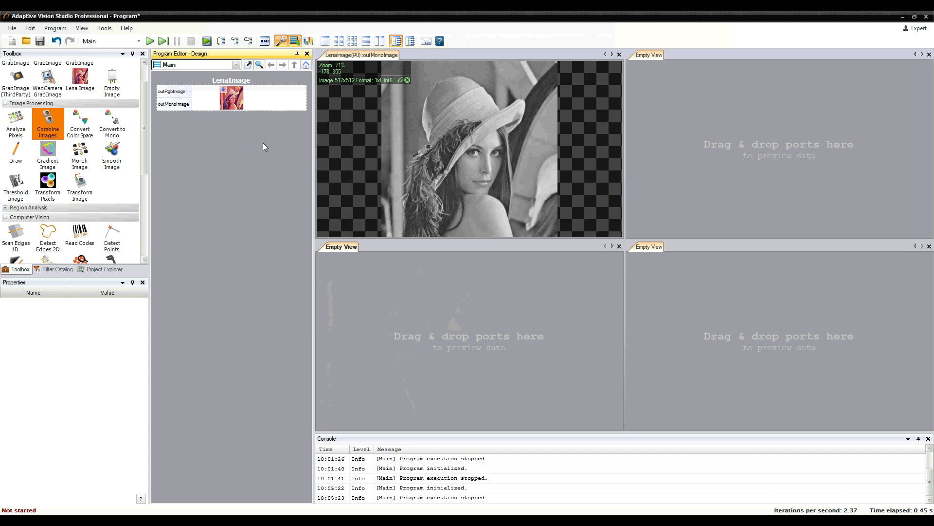
Step: Add a ThresholdImage: Intensity block producing an image
left_click_drag(16, 185, 203, 174)
left_click(314, 273)
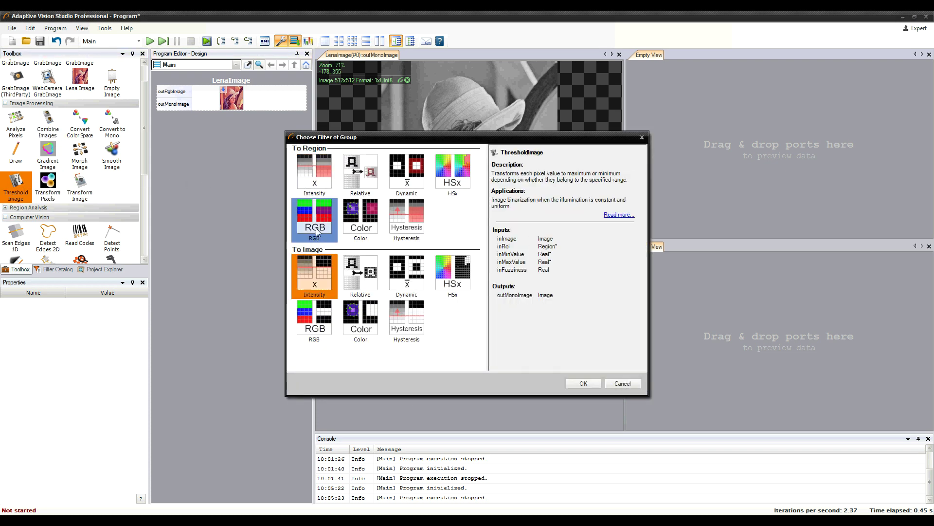
left_click(582, 384)
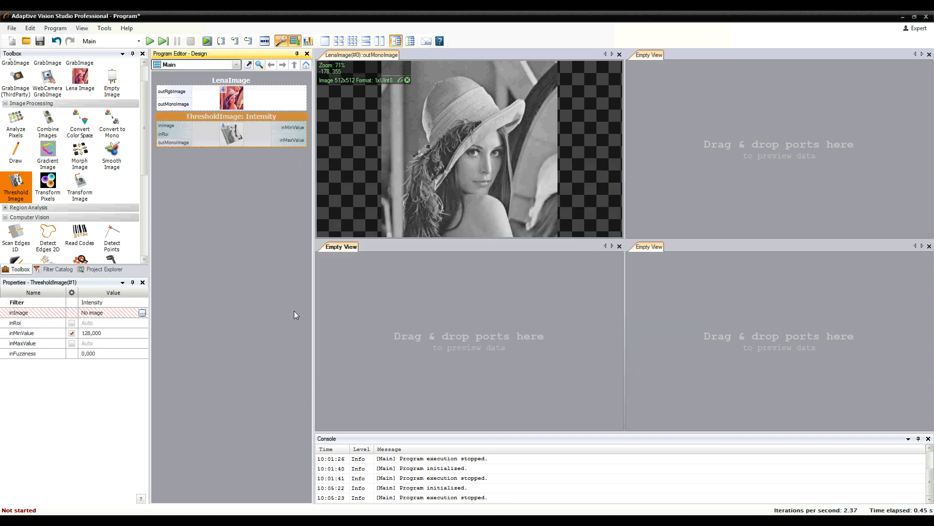
Step: Add CreateIntegerSequence from the Filter Catalog and feed LenaImage's outRgbImage into ThresholdImage
left_click(57, 269)
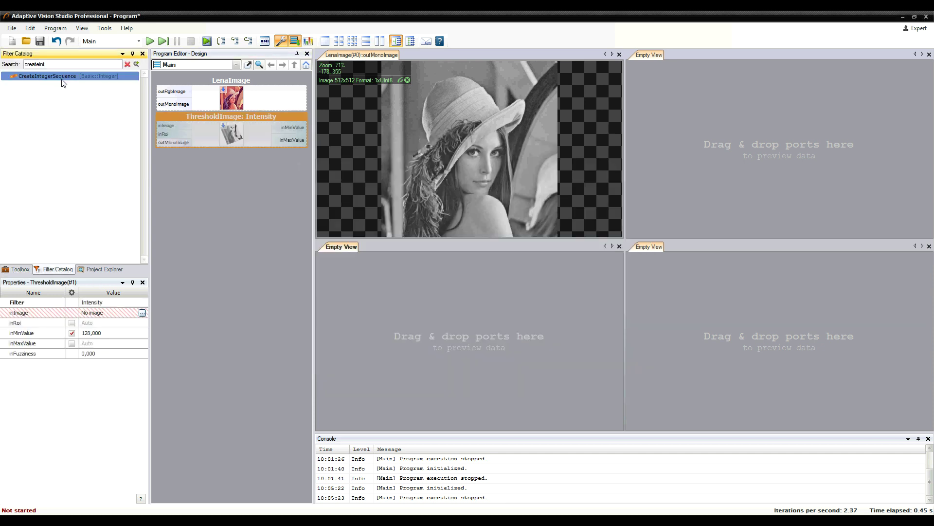
left_click_drag(65, 79, 232, 199)
left_click_drag(279, 221, 281, 225)
left_click_drag(171, 92, 173, 125)
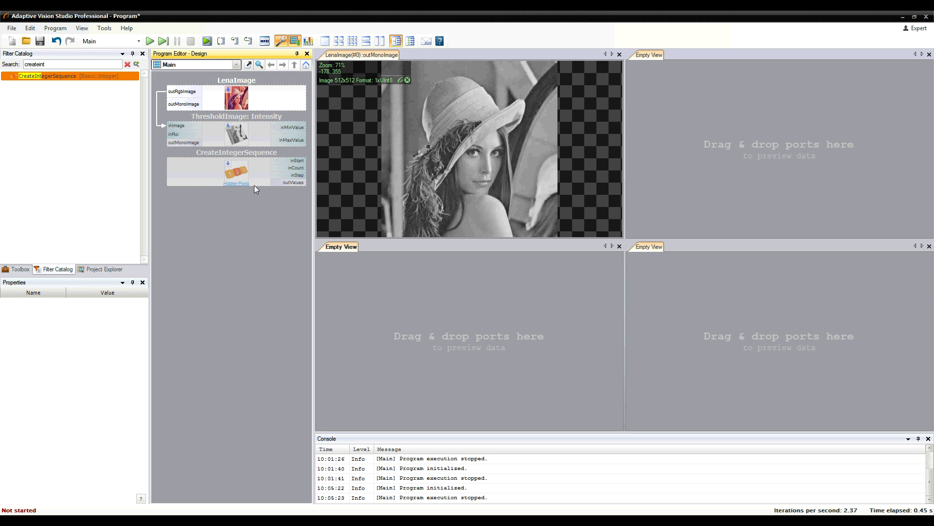
Step: Move CreateIntegerSequence above ThresholdImage and connect its outValues to inMinValue
left_click(288, 139)
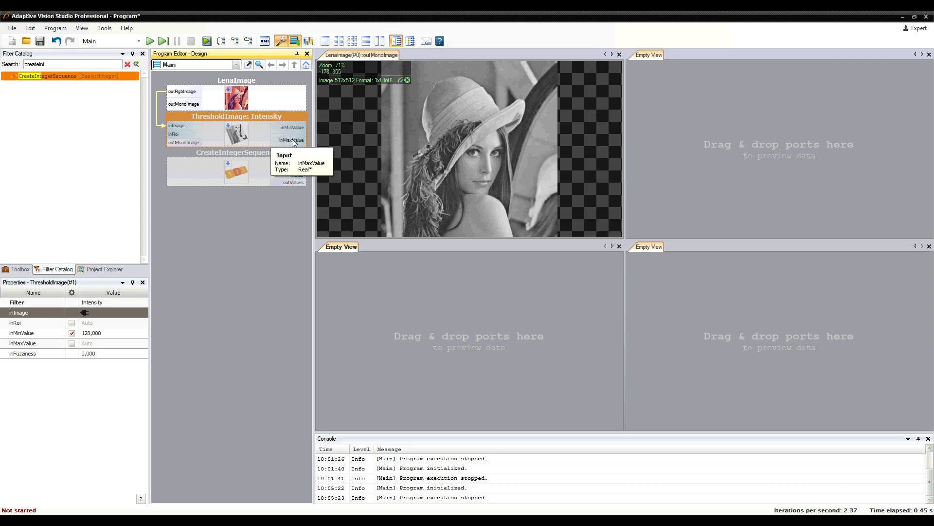
left_click(243, 150)
mouse_move(243, 151)
left_mouse_down()
mouse_move(246, 121)
mouse_move(256, 137)
left_mouse_up()
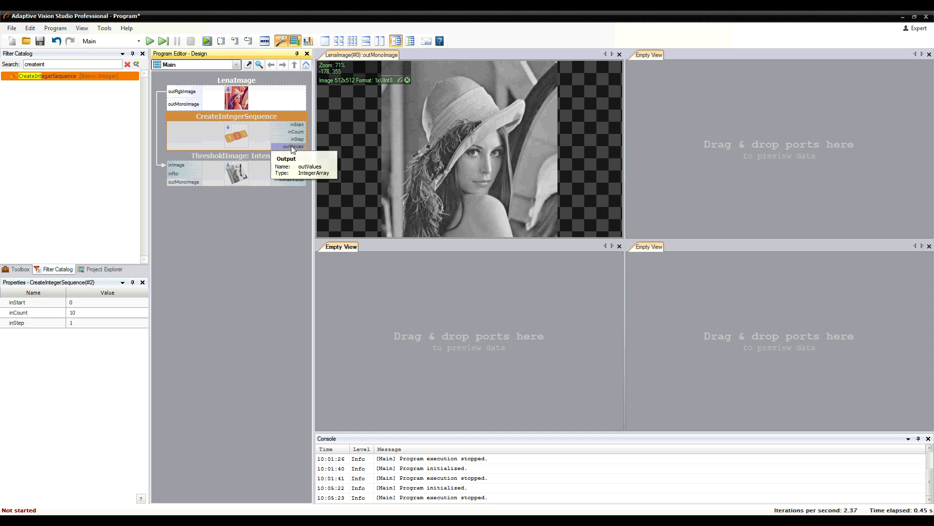
left_click_drag(293, 147, 295, 169)
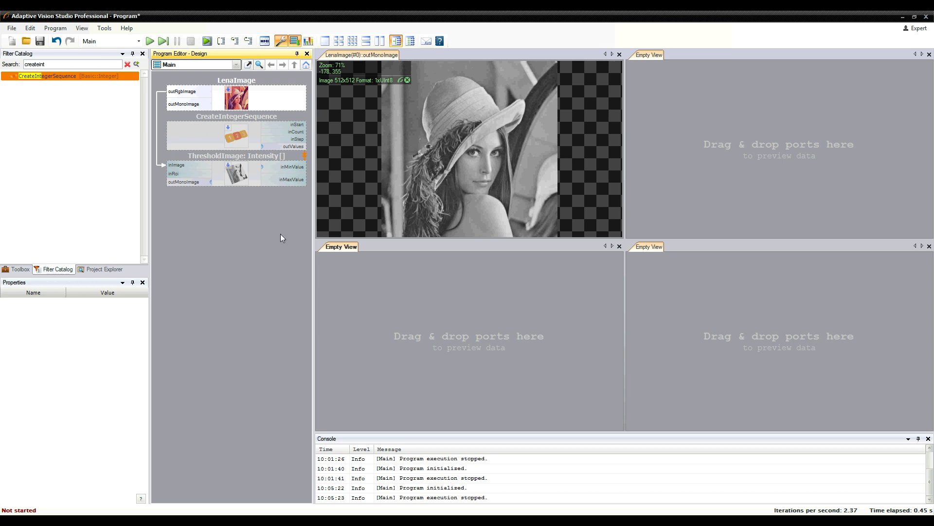
left_click(250, 134)
Step: Set CreateIntegerSequence's inStep to 20
left_click(92, 303)
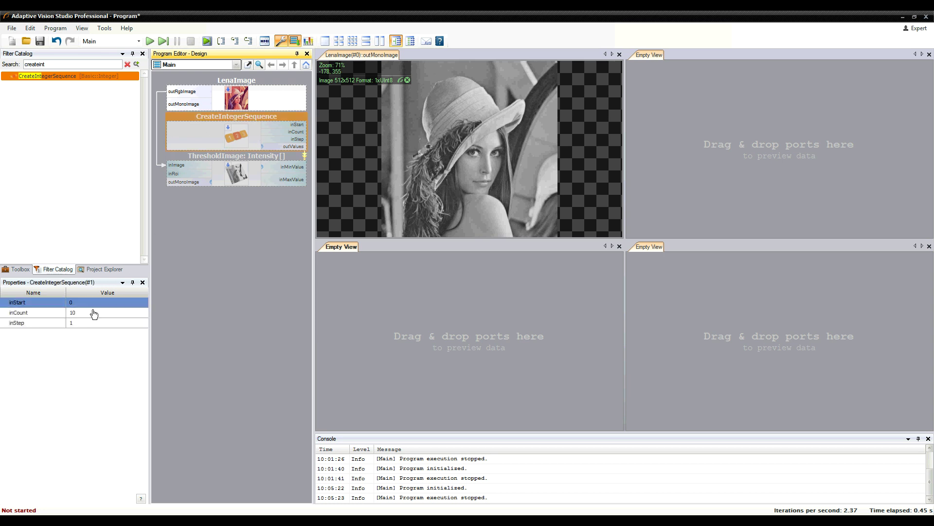
left_click(91, 323)
left_click(92, 323)
type("20")
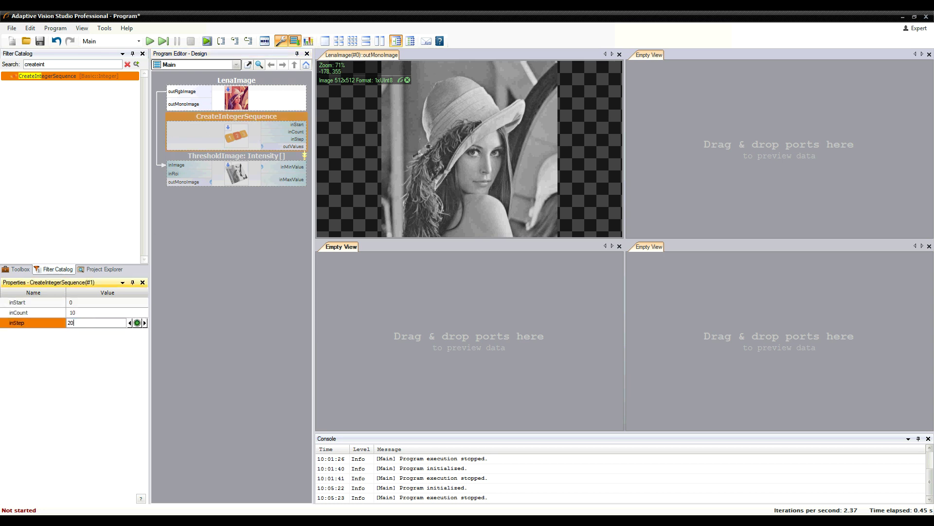
key("Return")
Step: Run the program and preview the outValues array (0 to 180) in the empty view
left_click(150, 41)
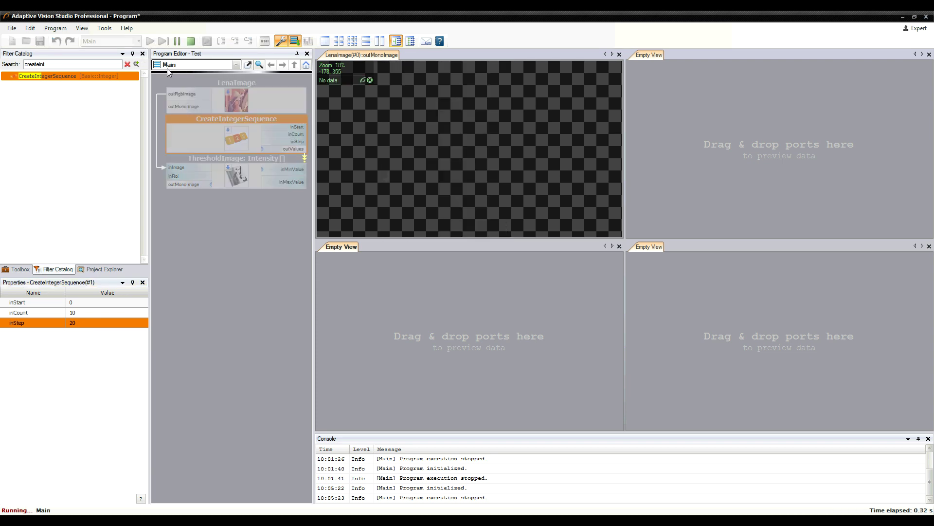
left_click_drag(300, 149, 723, 294)
left_click_drag(754, 327, 787, 318)
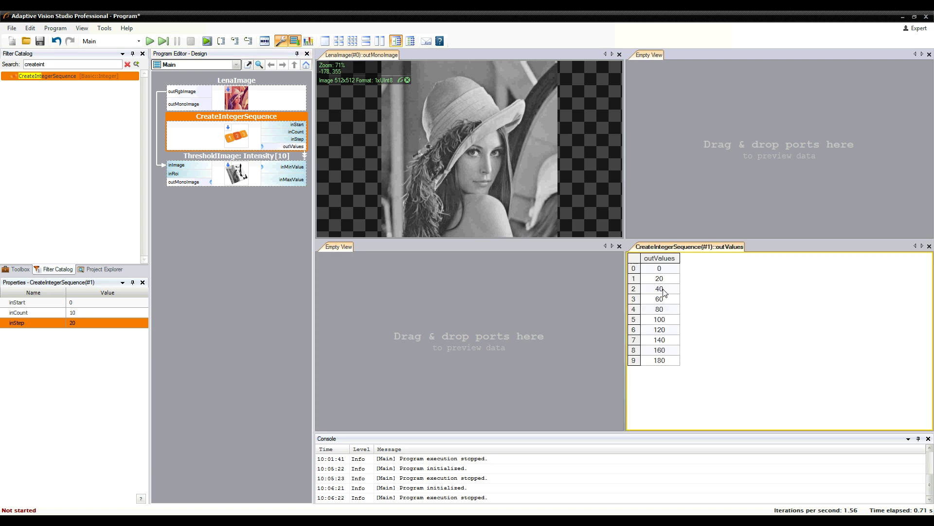
Step: Preview ThresholdImage's outMonoImage array, page through to element 9, then delete both filters
left_click(292, 169)
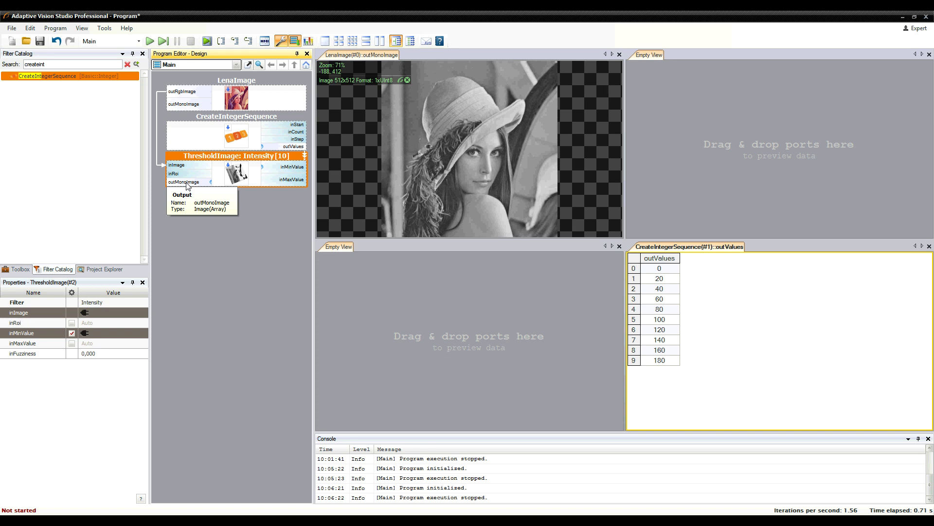
left_click_drag(188, 186, 382, 297)
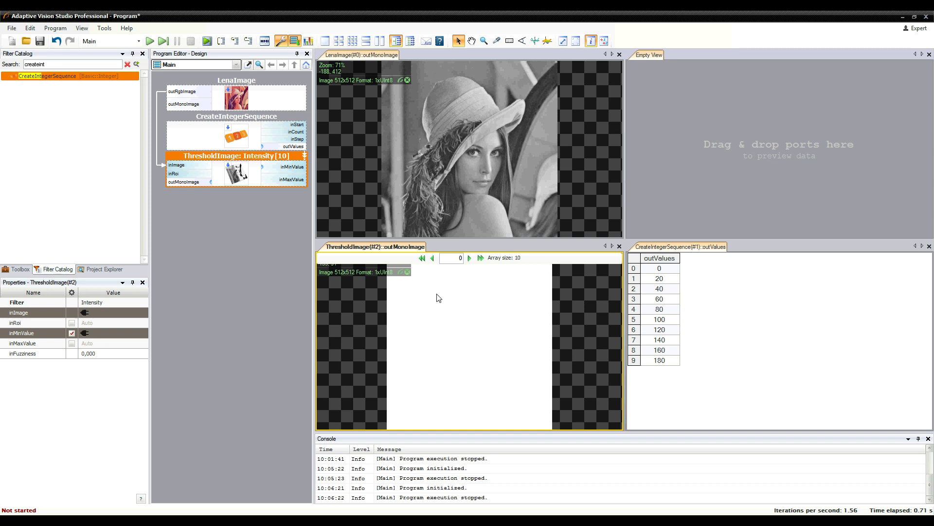
left_click(470, 258)
left_click(470, 258)
left_click(470, 258)
left_click(470, 259)
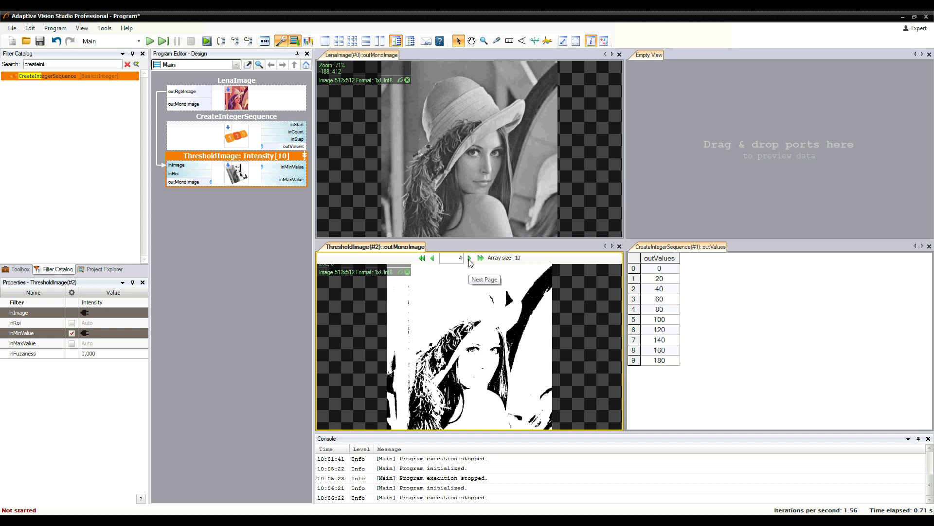
left_click(470, 258)
left_click(470, 259)
left_click(470, 258)
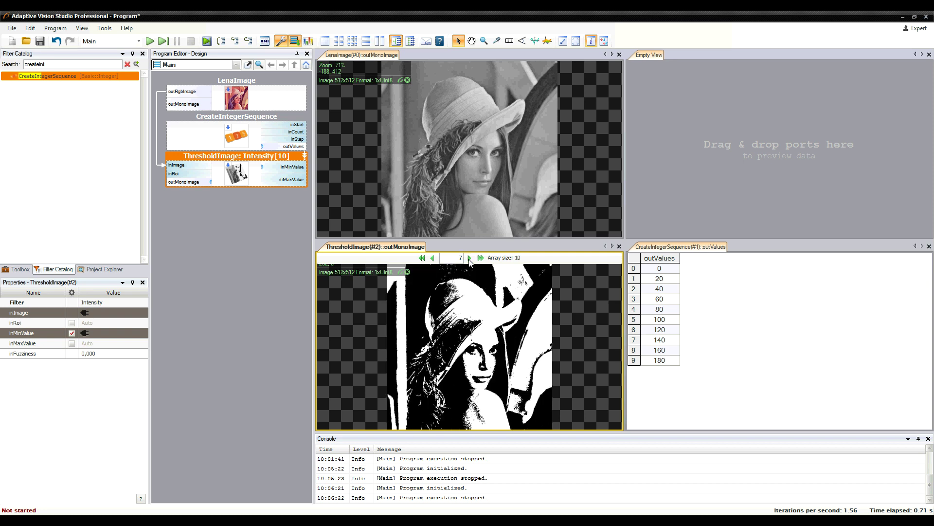
left_click(470, 259)
left_click(470, 259)
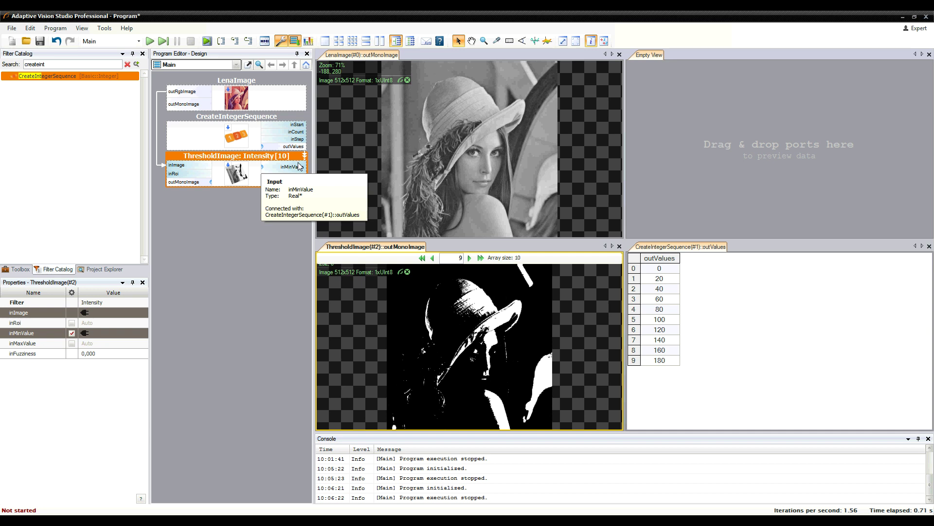
left_click_drag(259, 239, 247, 139)
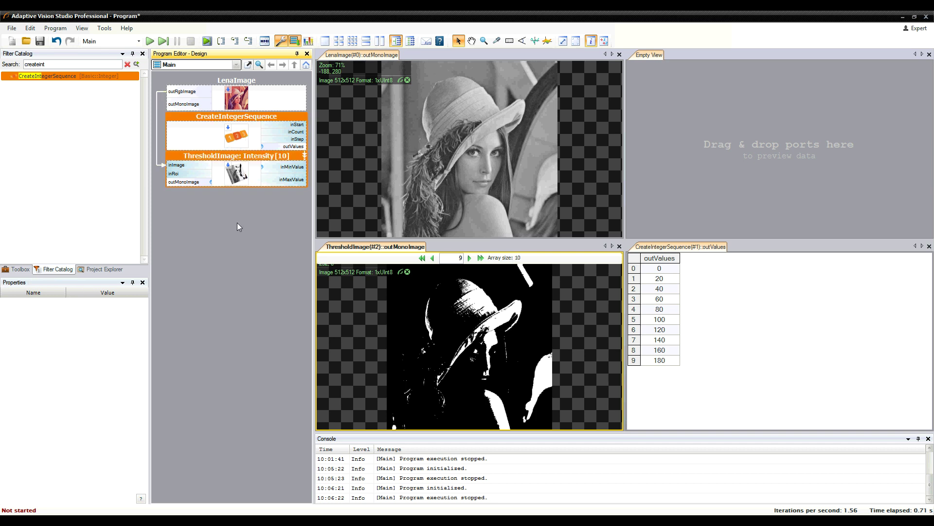
key("Delete")
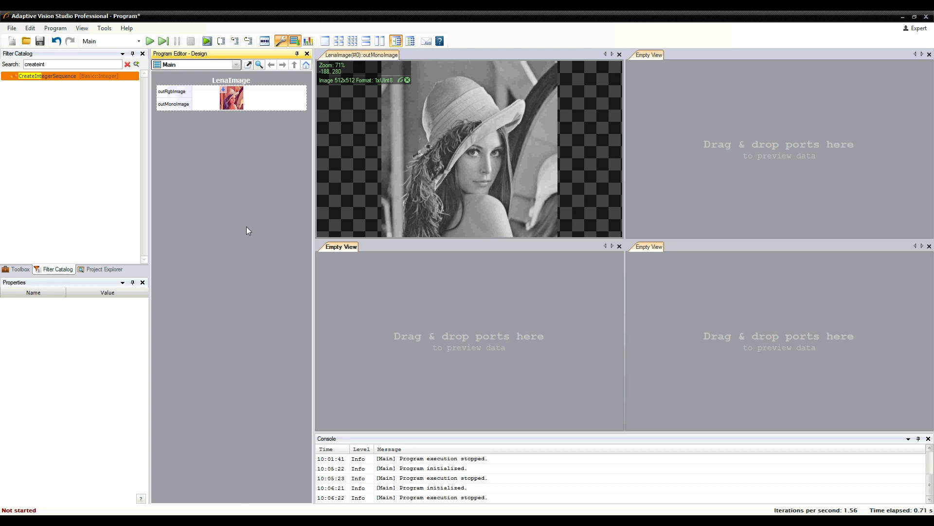
Step: Drag mount.jpg from Explorer into the program, creating a LoadImage block below LenaImage
left_click(9, 269)
key("alt+Tab")
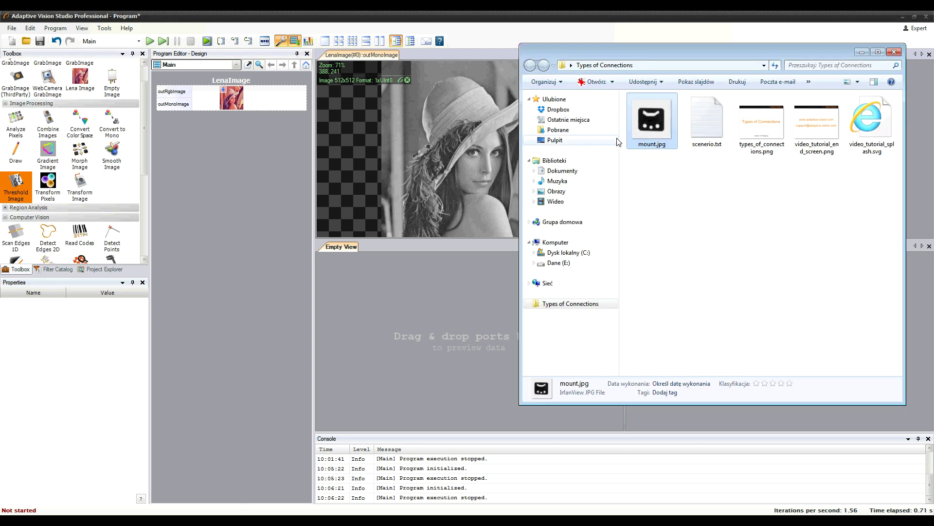
left_click_drag(644, 135, 247, 196)
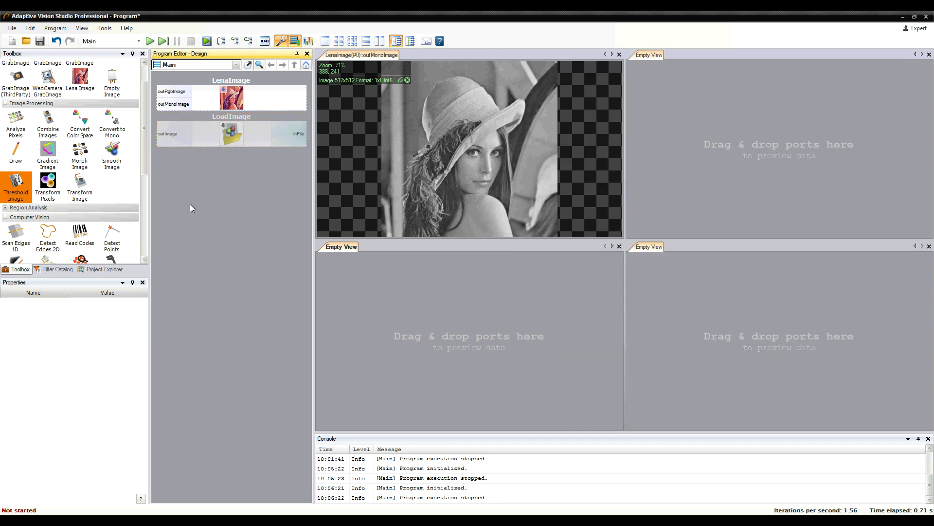
scroll(146, 180, "down", 3)
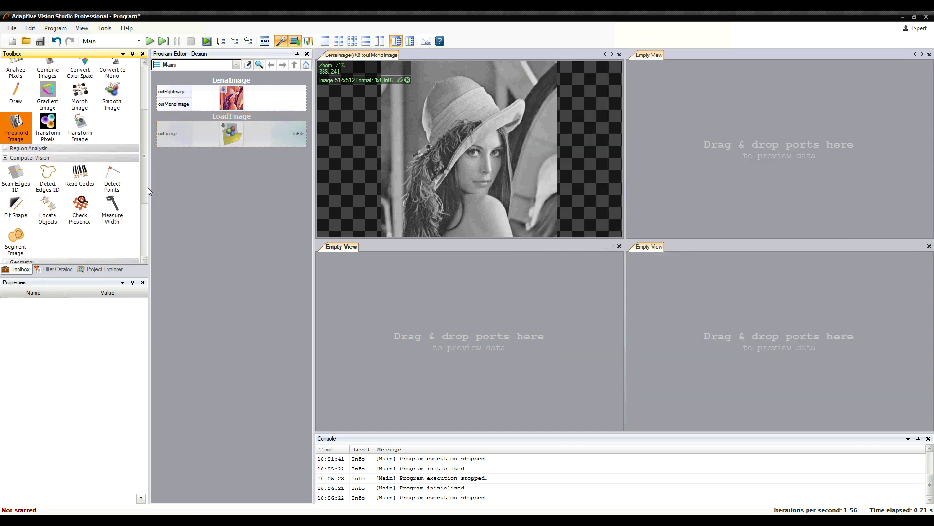
left_click_drag(16, 204, 162, 202)
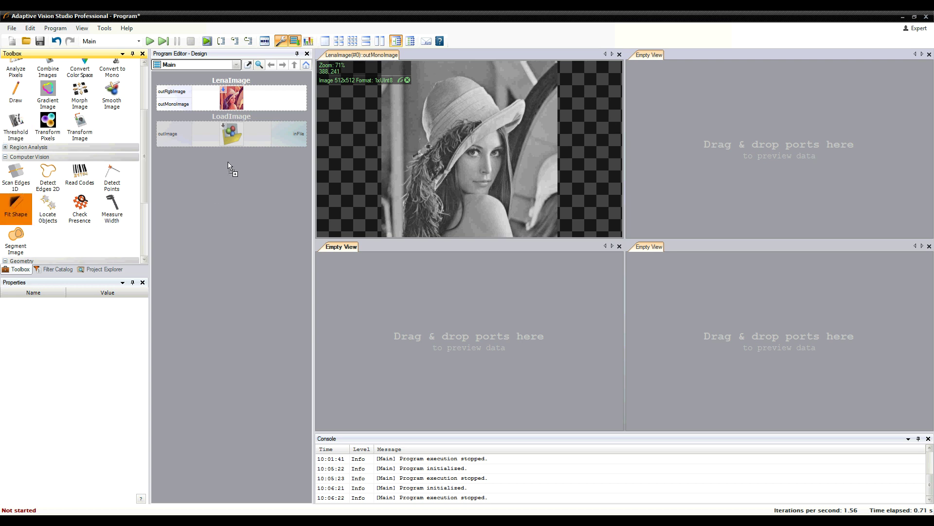
Step: Add a FitSegment: ToEdges filter from the Fit Shape group
left_click_drag(227, 161, 230, 159)
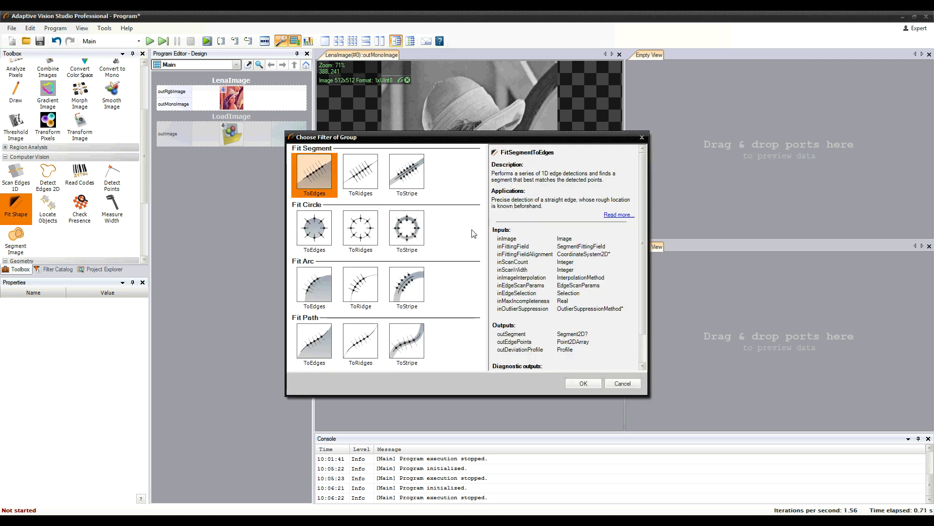
scroll(635, 277, "down", 2)
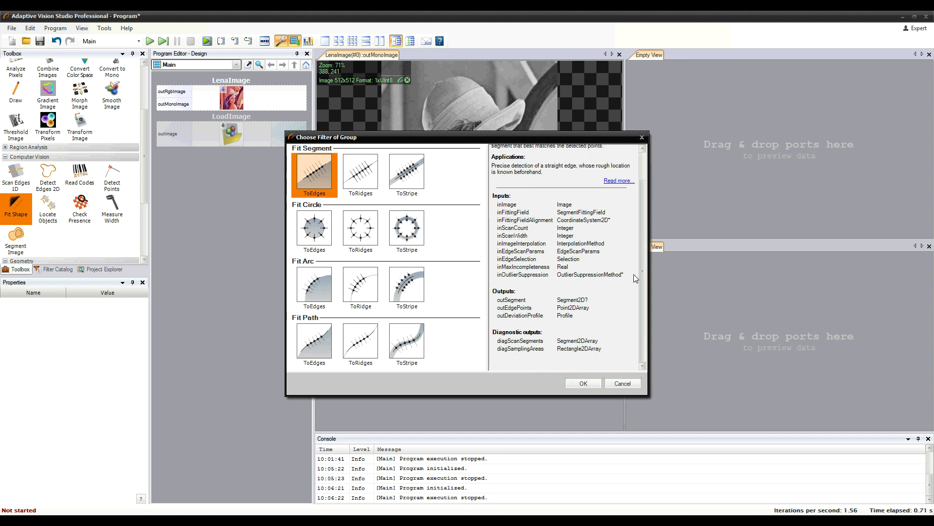
left_click(580, 383)
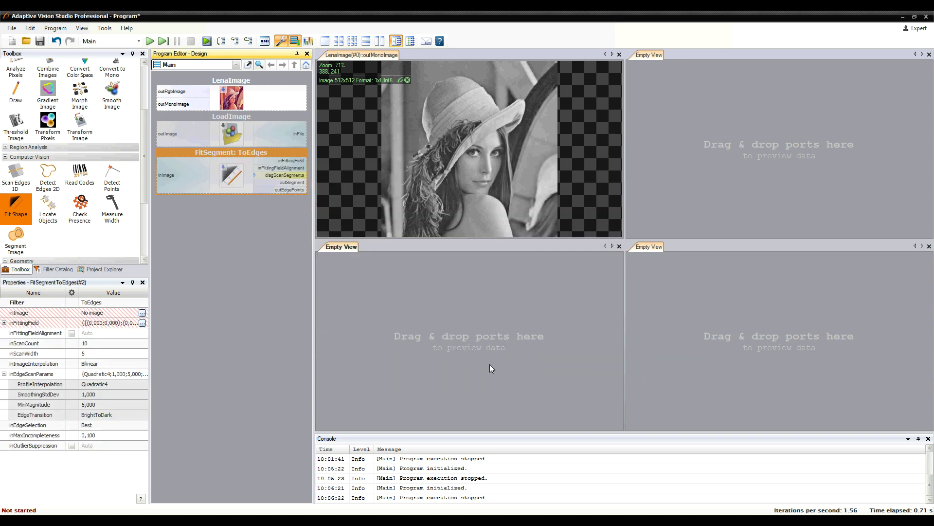
Step: Delete the LenaImage block and start adding an Extract Feature filter from the Toolbox
left_click(209, 226)
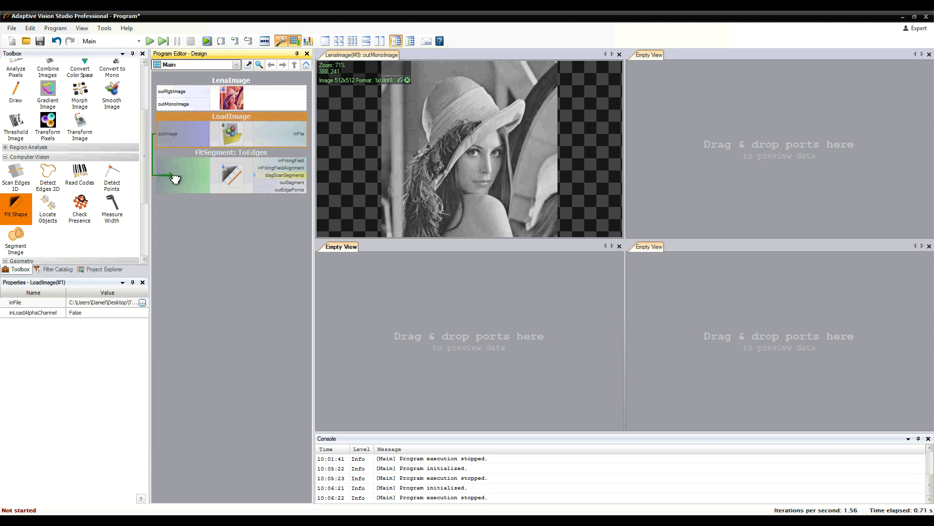
left_click(232, 101)
key("Delete")
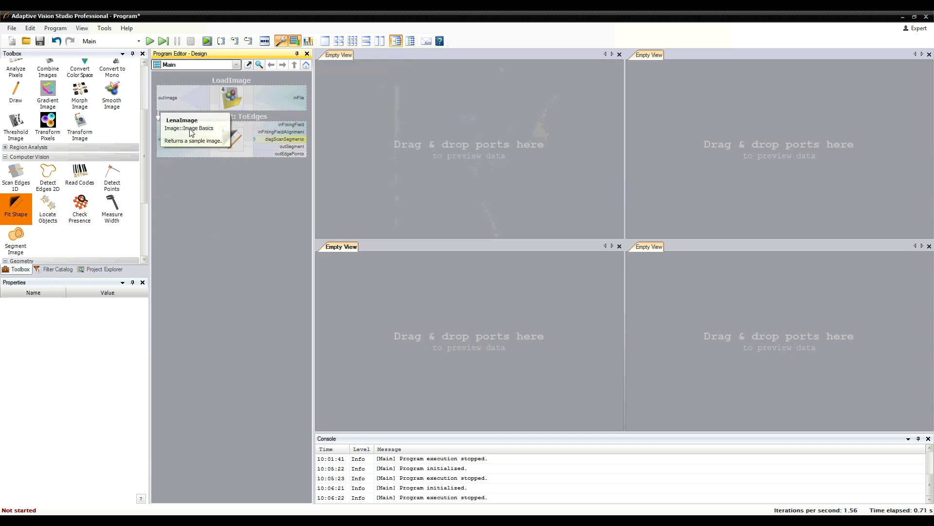
left_click(70, 147)
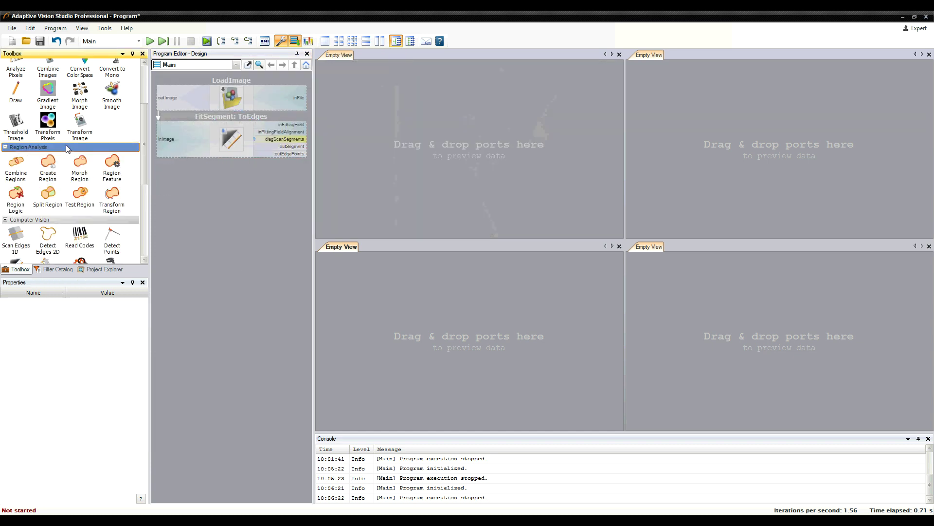
scroll(145, 176, "up", 1)
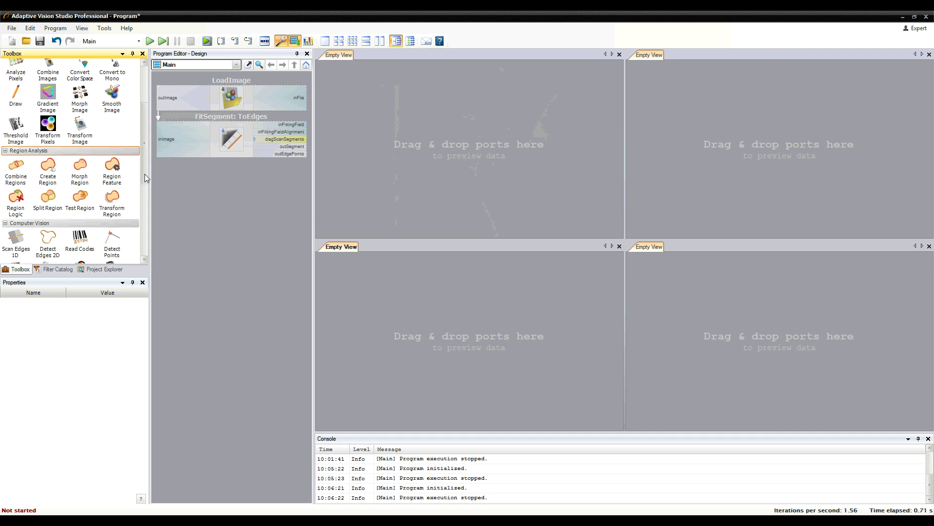
left_click_drag(145, 173, 143, 243)
Step: Add a SegmentLength filter below FitSegment: ToEdges
left_click_drag(79, 172, 219, 200)
scroll(497, 251, "down", 6)
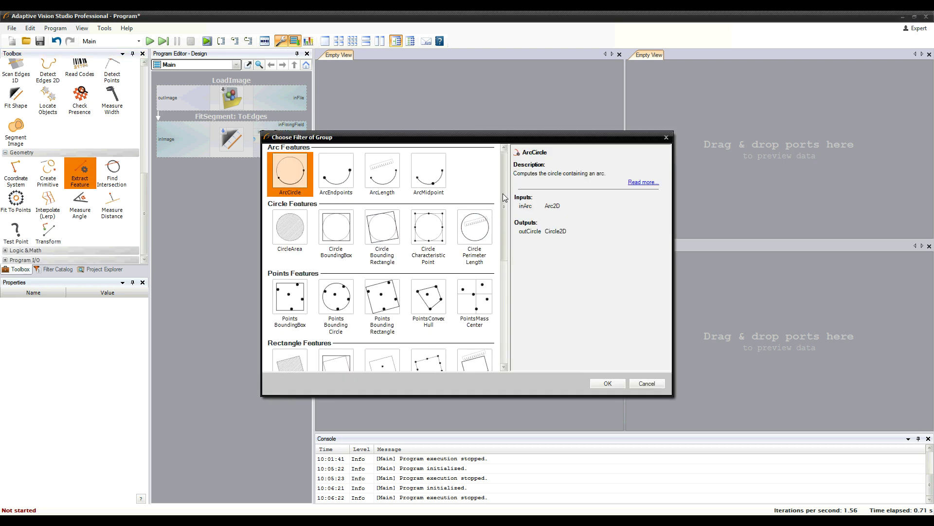
left_click(384, 248)
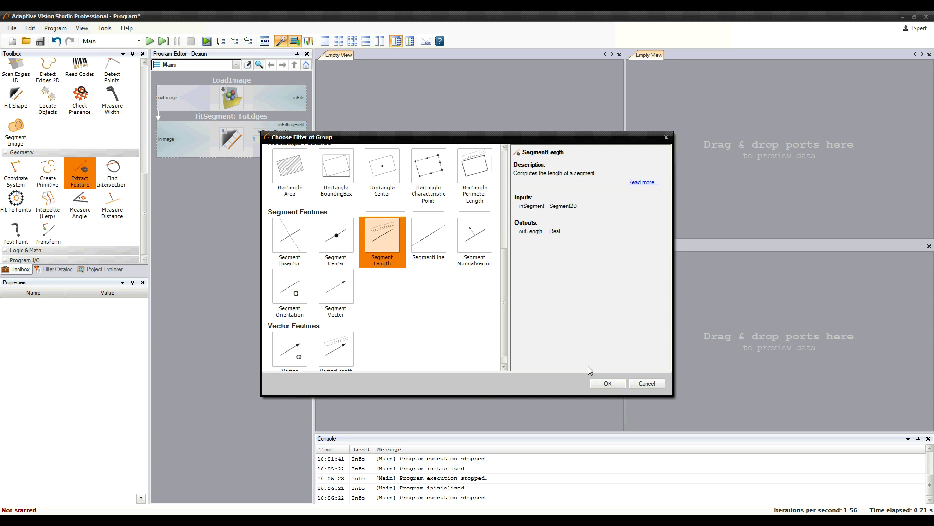
left_click(601, 382)
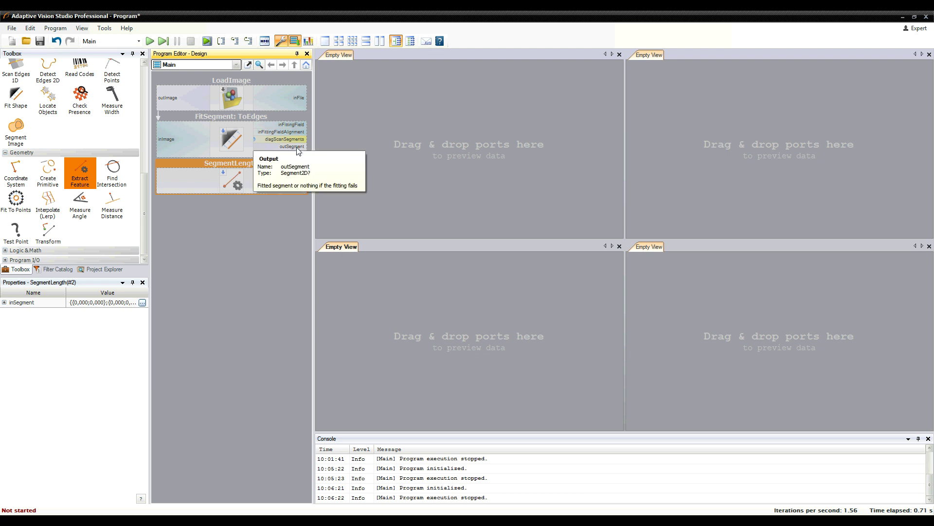
Step: Feed FitSegment's outSegment into SegmentLength's inSegment conditionally and run one iteration
left_click_drag(298, 148, 299, 178)
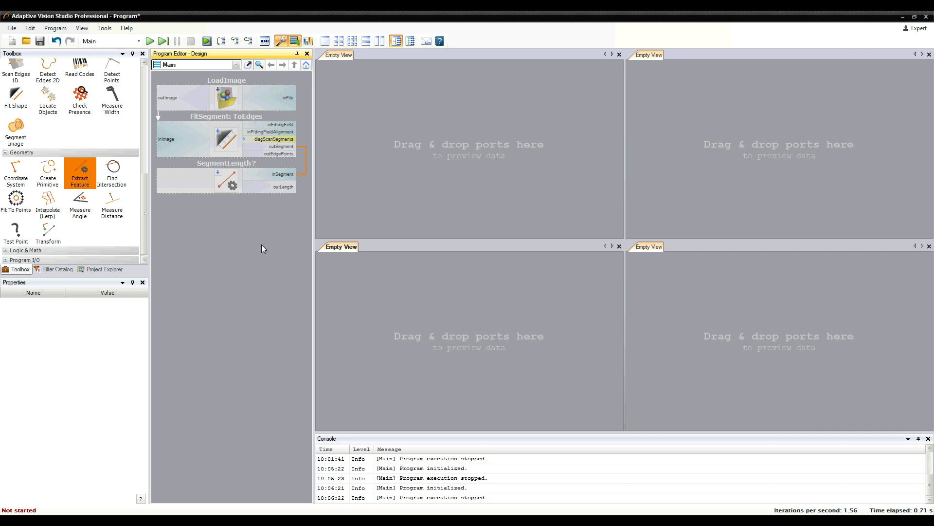
mouse_move(253, 164)
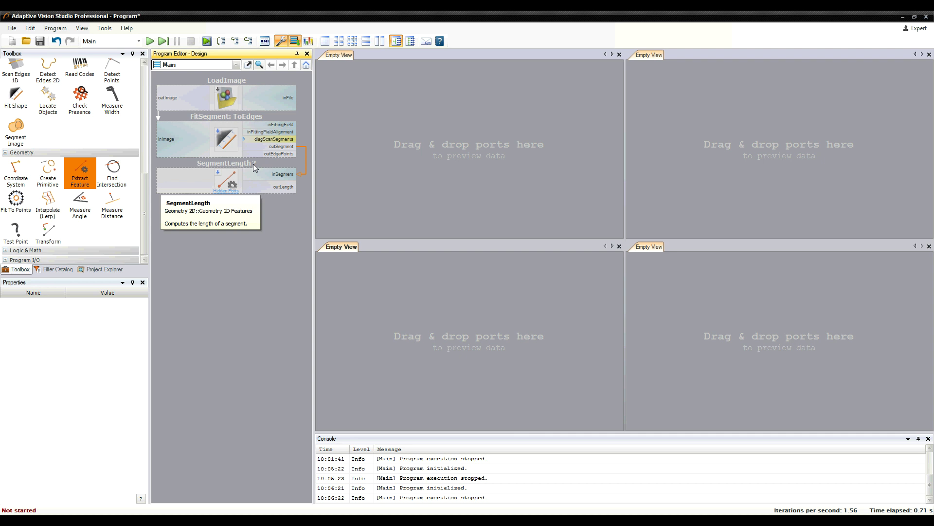
left_click(207, 41)
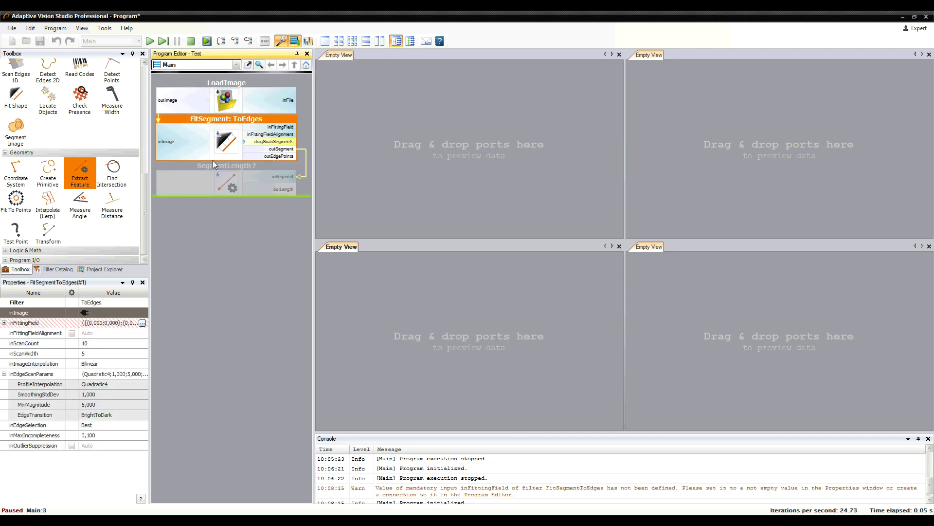
Step: Draw FitSegment's fitting field as a vertical strip along the icon's left edge over inImage
left_click(142, 323)
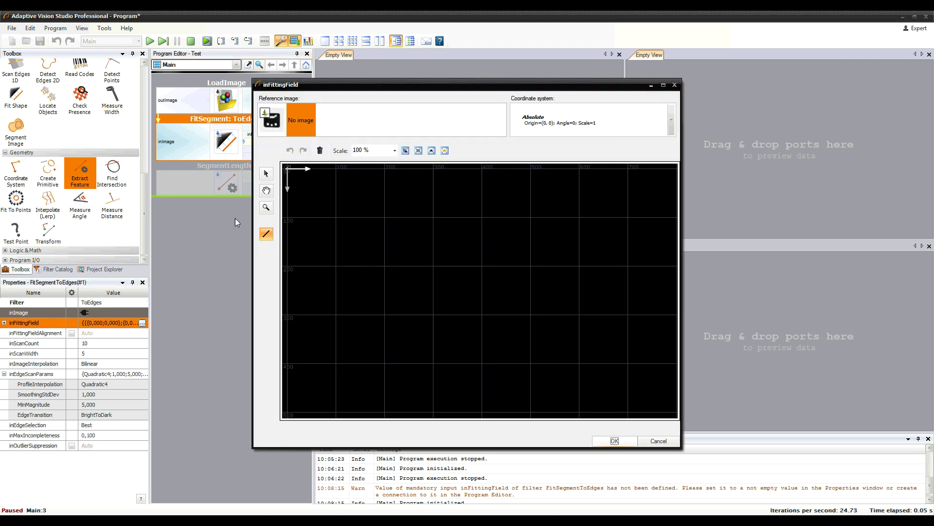
left_click(270, 127)
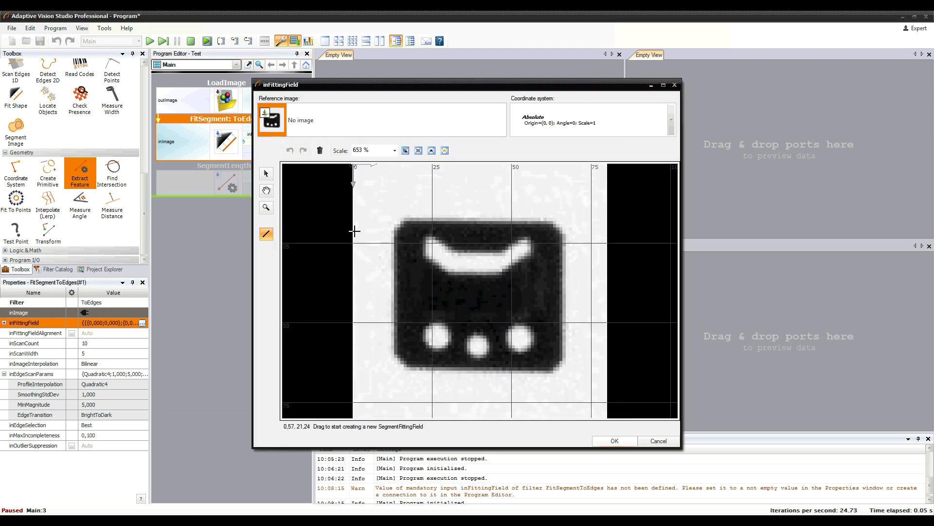
left_click_drag(388, 355, 389, 232)
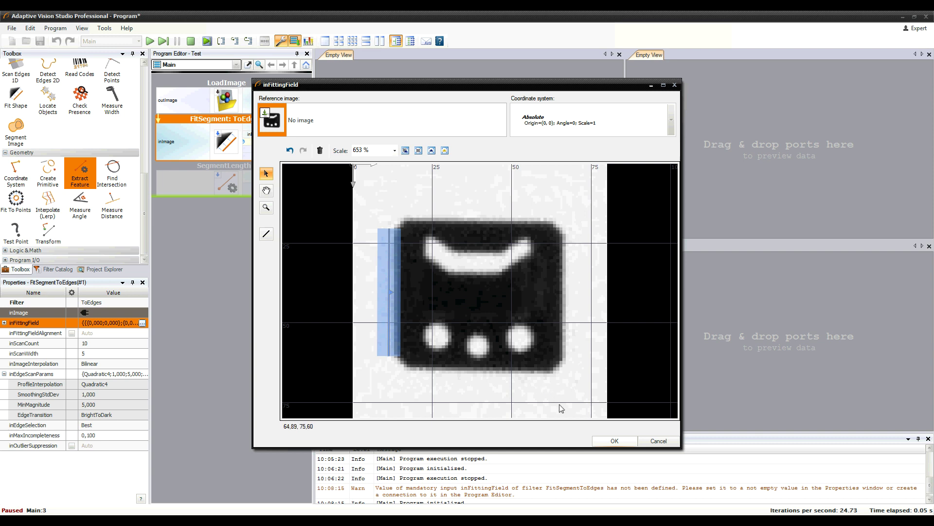
left_click(608, 441)
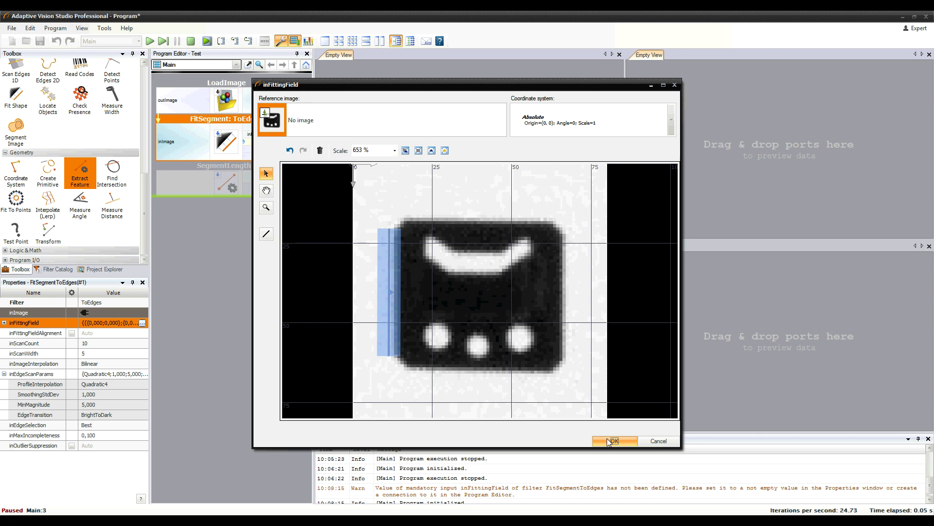
left_click(608, 441)
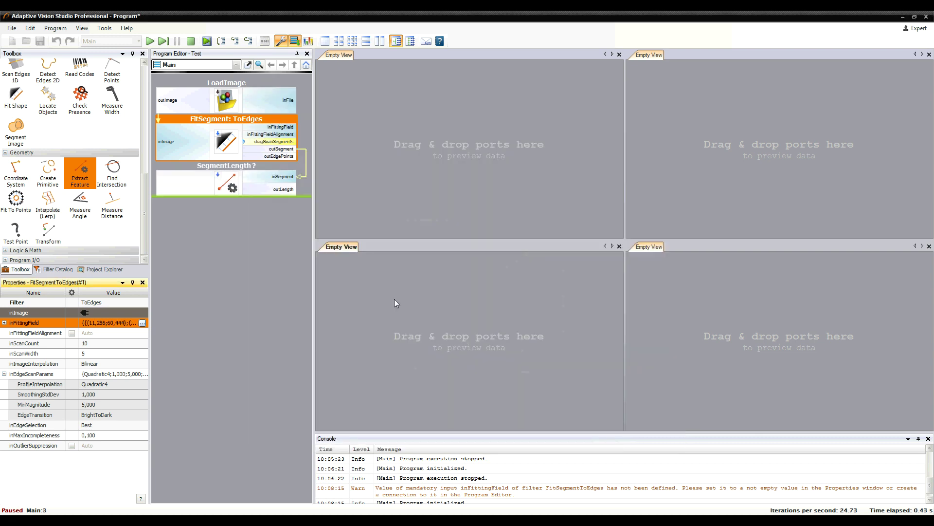
Step: Preview the image with the fitted segment overlaid, and outLength (40.123) in a lower view
left_click(261, 173)
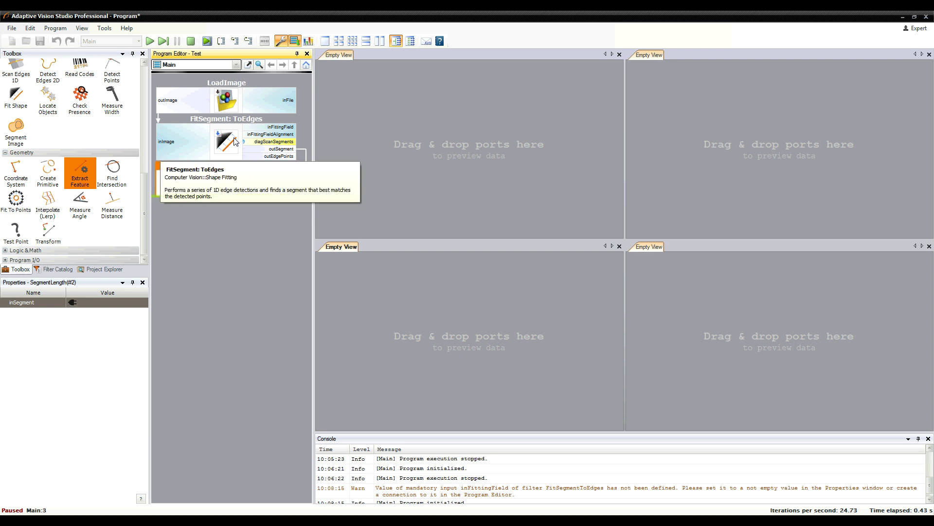
left_click_drag(174, 141, 501, 164)
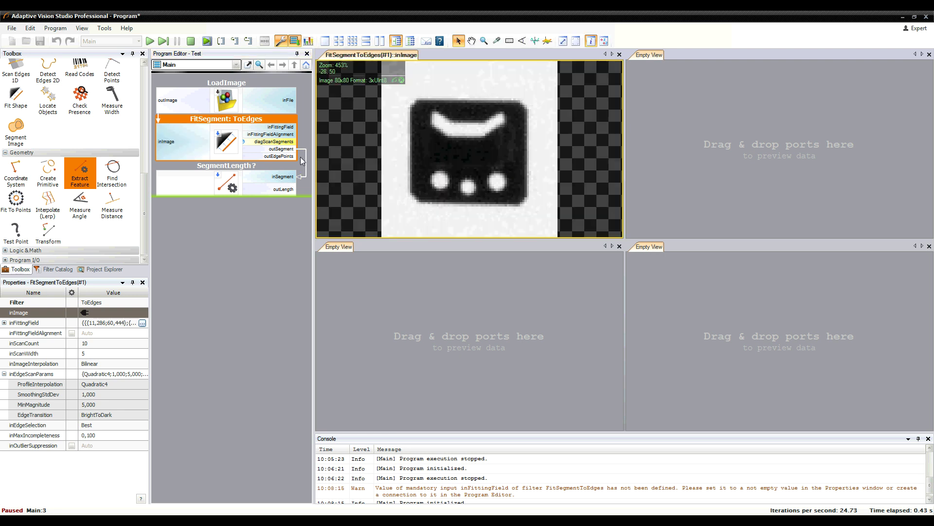
left_click_drag(281, 149, 408, 147)
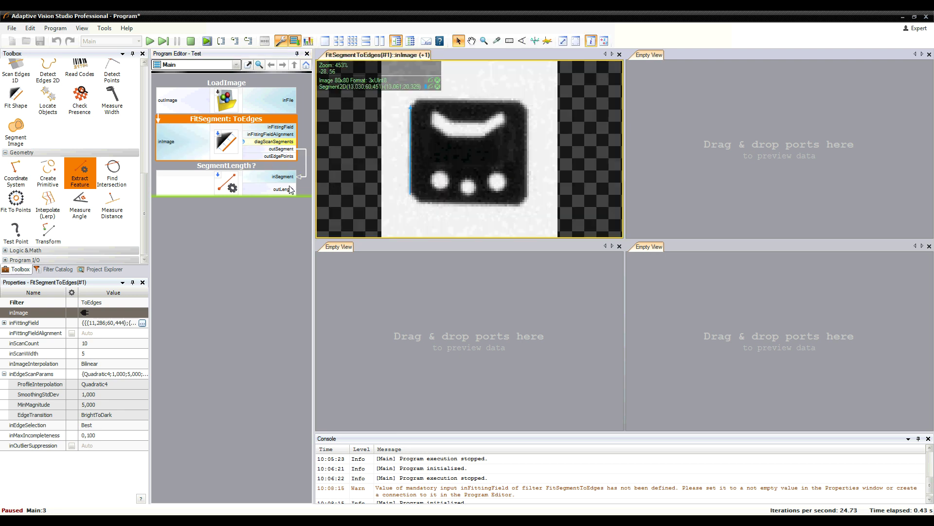
left_click_drag(285, 188, 410, 305)
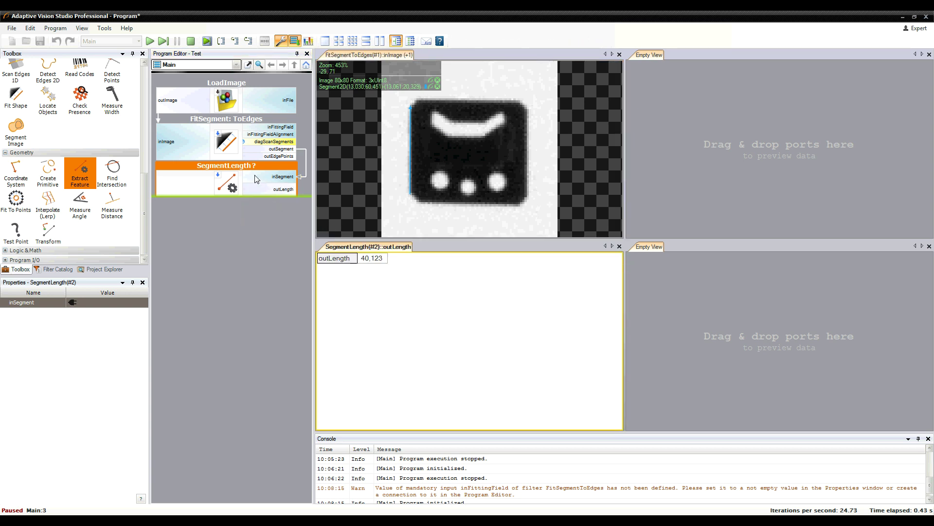
left_click(239, 149)
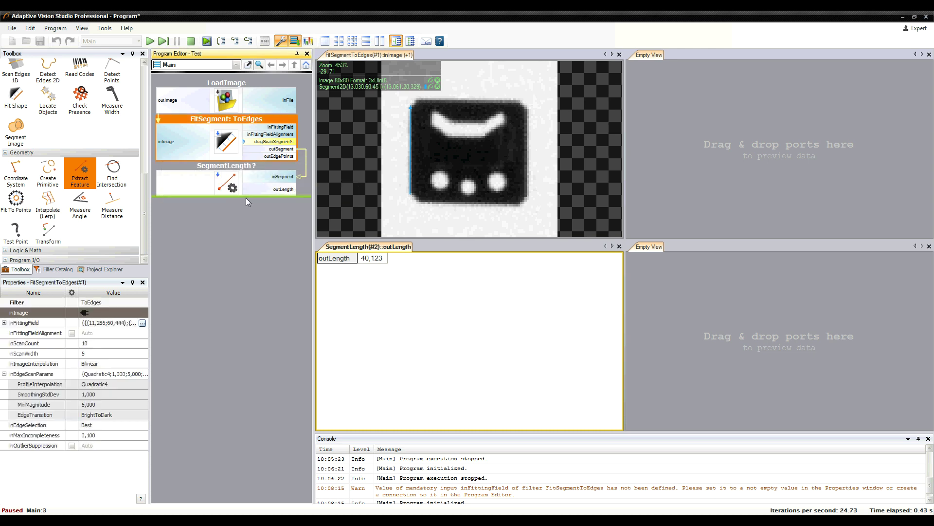
left_click(143, 324)
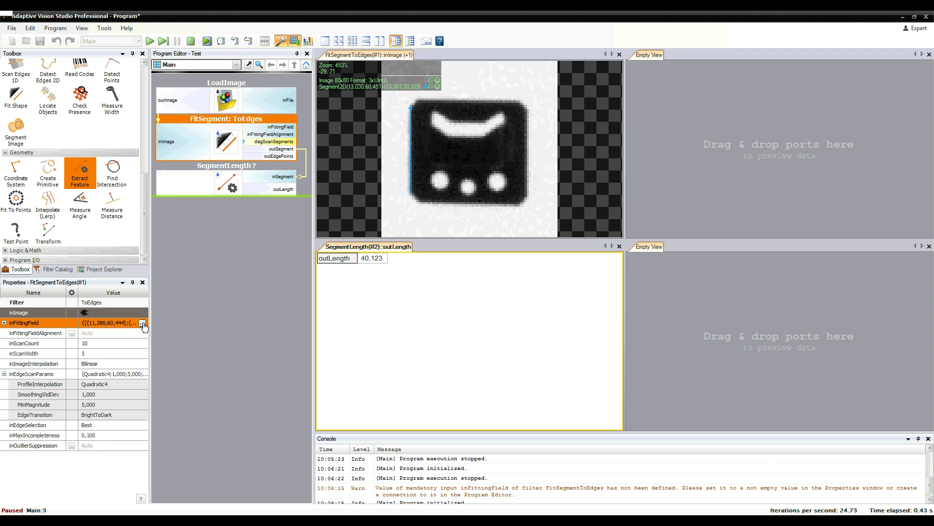
Step: Move the fitting field left, off the object's edge
left_click(142, 323)
left_click_drag(389, 274, 370, 253)
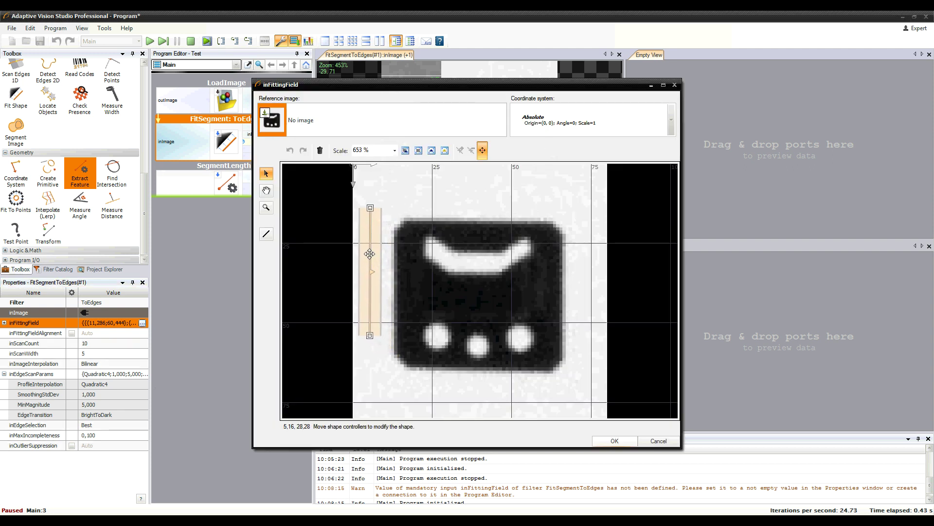
left_click(609, 441)
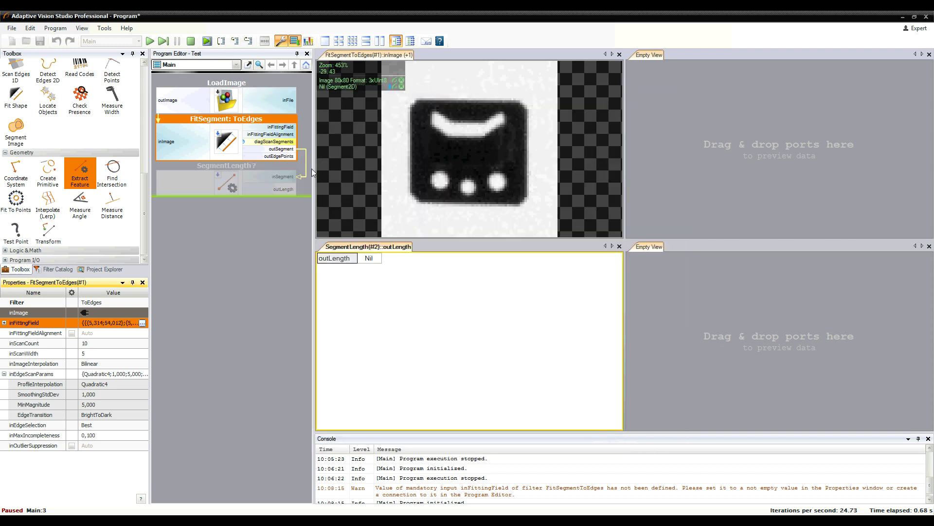
Step: Inspect SegmentLength, whose outLength now shows Nil since no segment is found
left_click(253, 179)
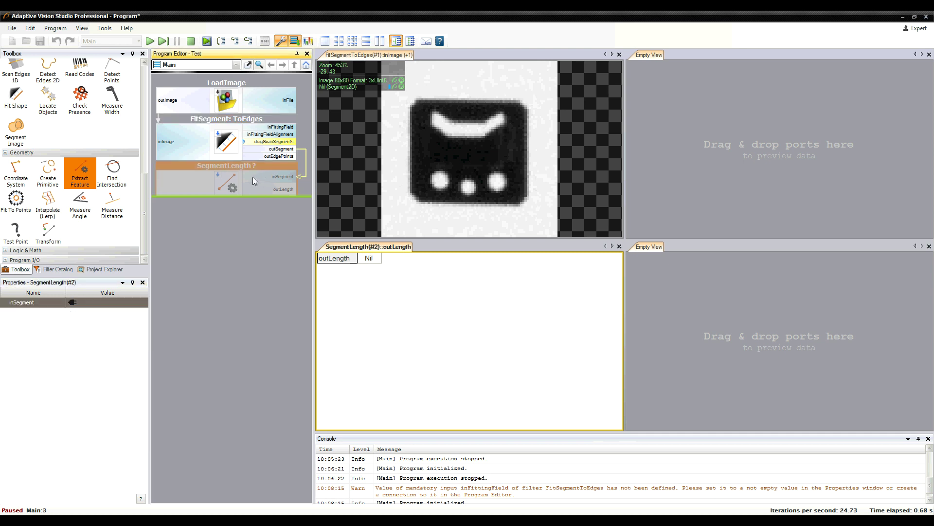
mouse_move(249, 174)
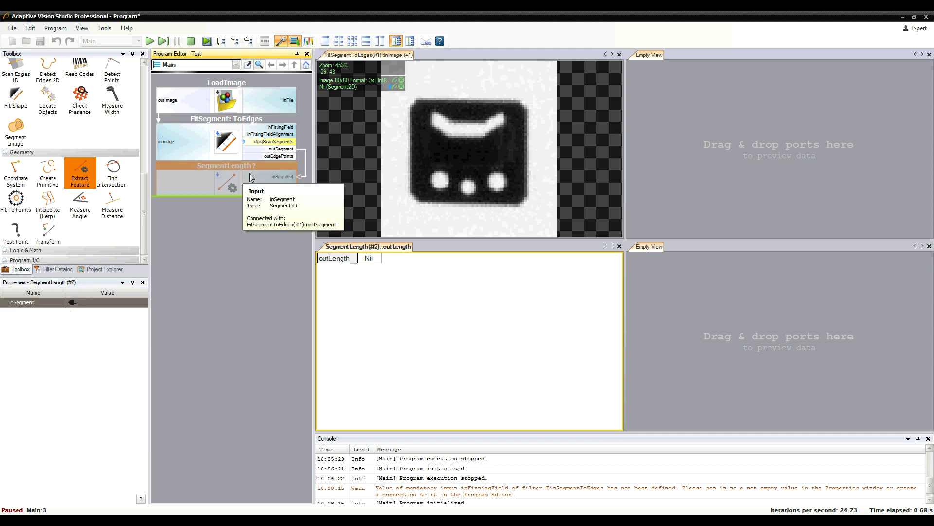
left_click(343, 86)
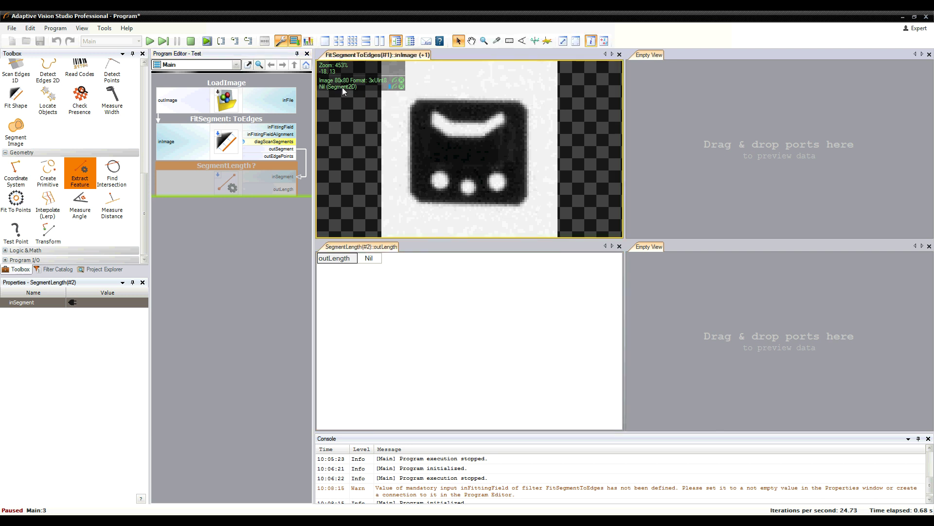
left_click(274, 252)
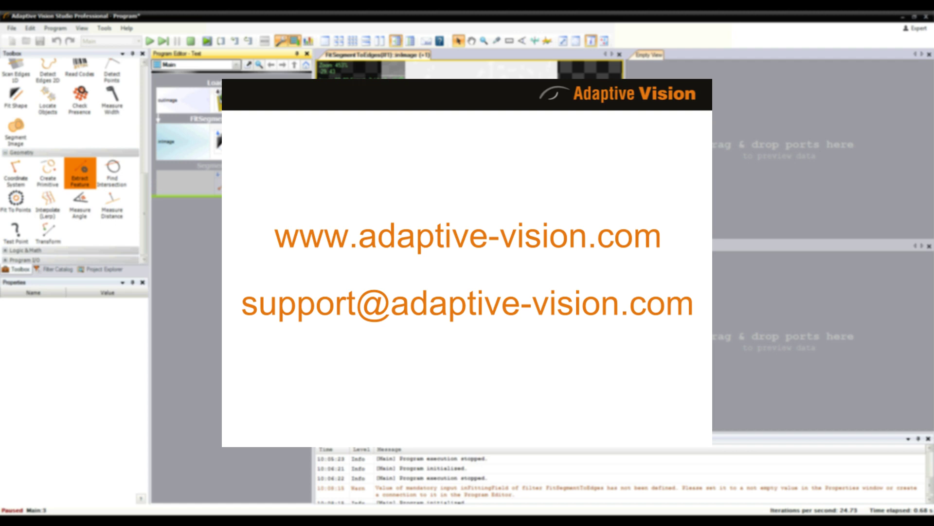